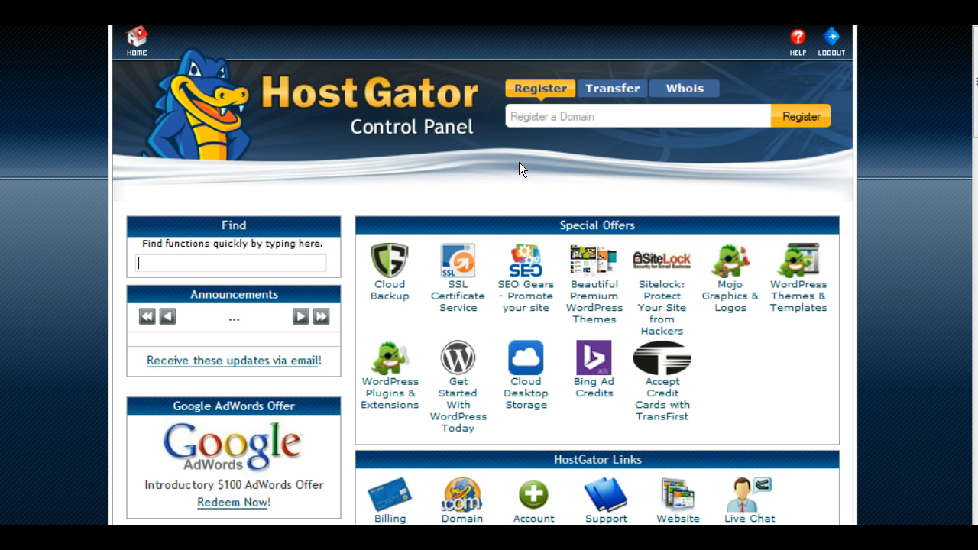
Open the WordPress installer from the hosting control panel and continue to its installation form
scroll(519, 168, down, 3)
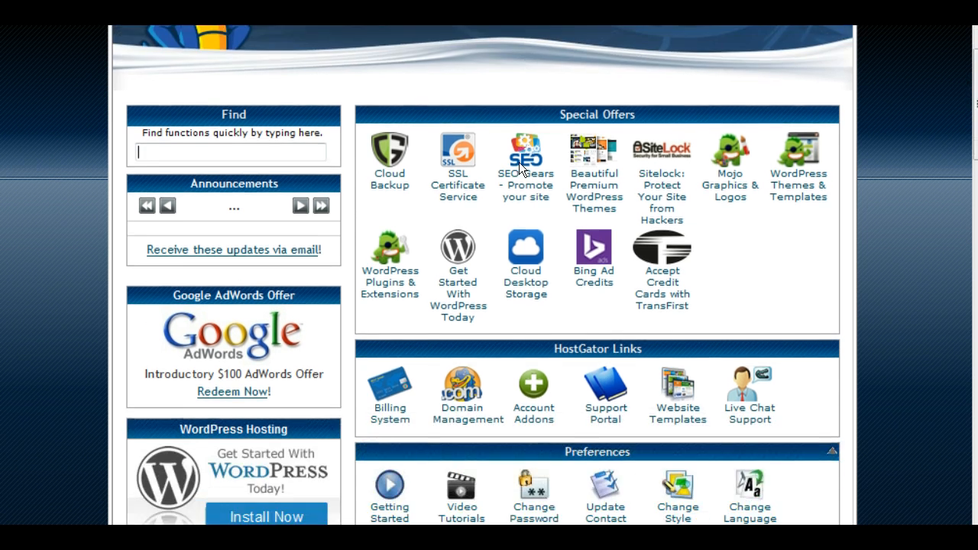
scroll(519, 162, down, 6)
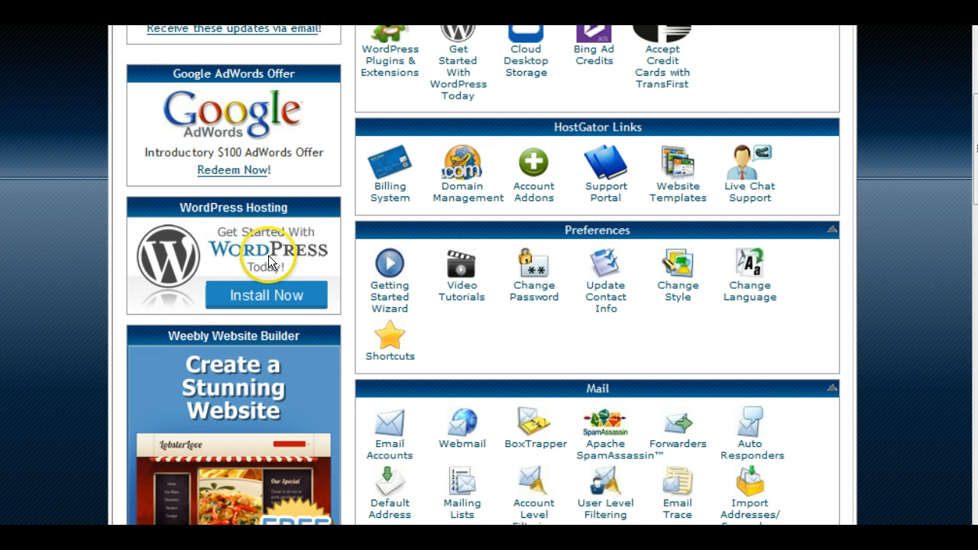
click(258, 295)
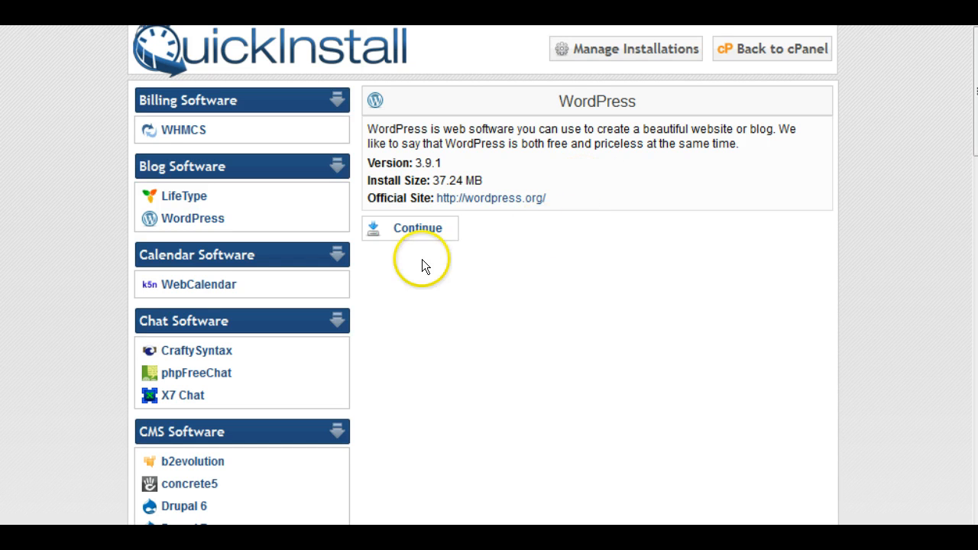
click(394, 227)
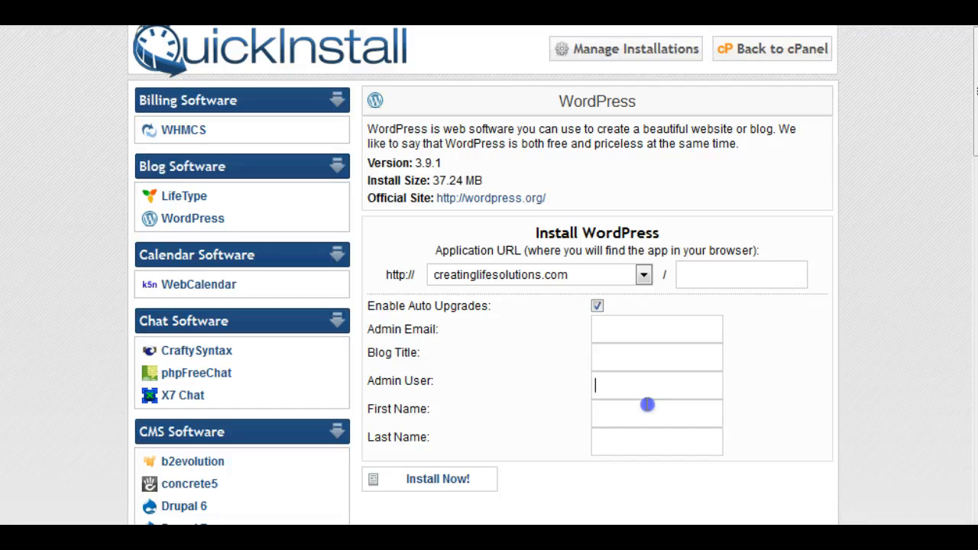
Try to submit the WordPress installation form with its admin details blank, and log out through the hosting control panel
click(459, 463)
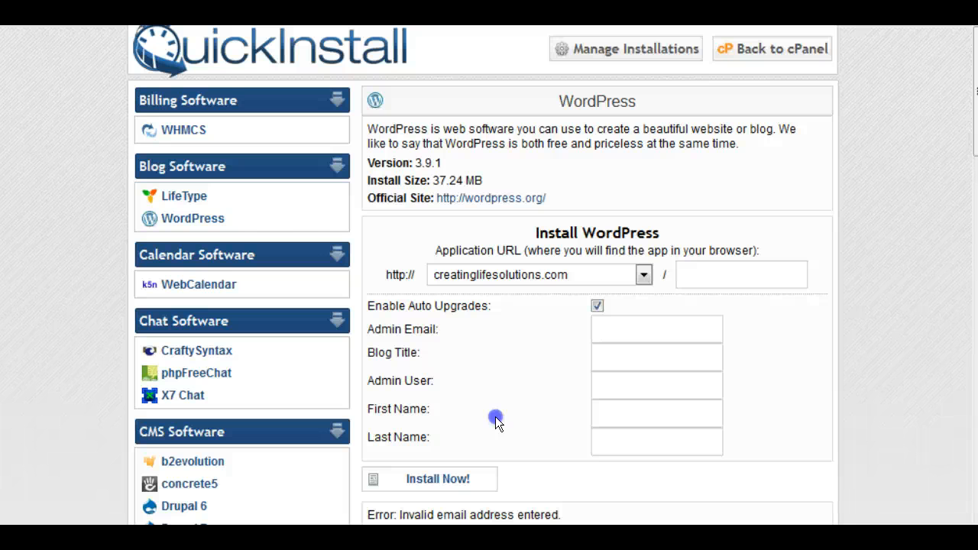
click(739, 48)
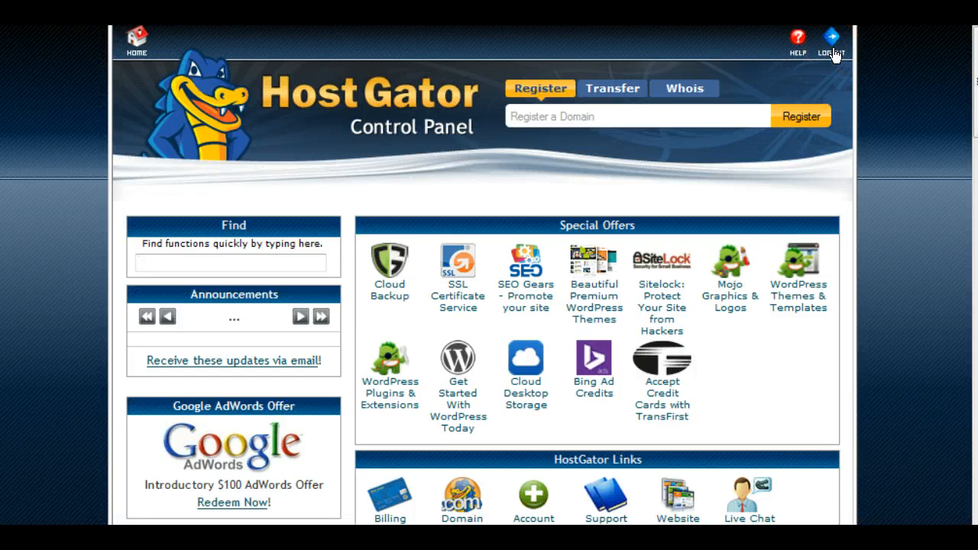
click(833, 54)
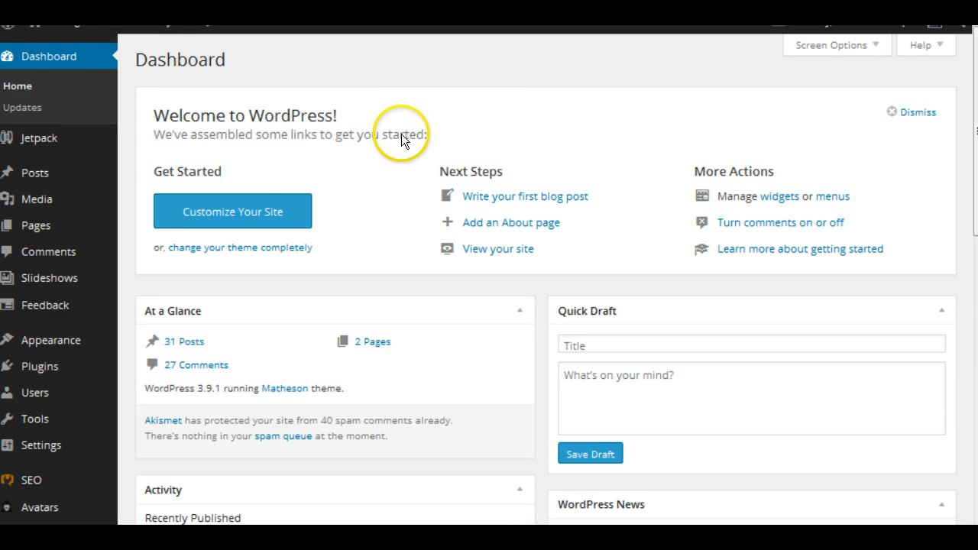
Go from the WordPress dashboard to the page for adding new themes and look through the featured ones
mouse_move(31, 338)
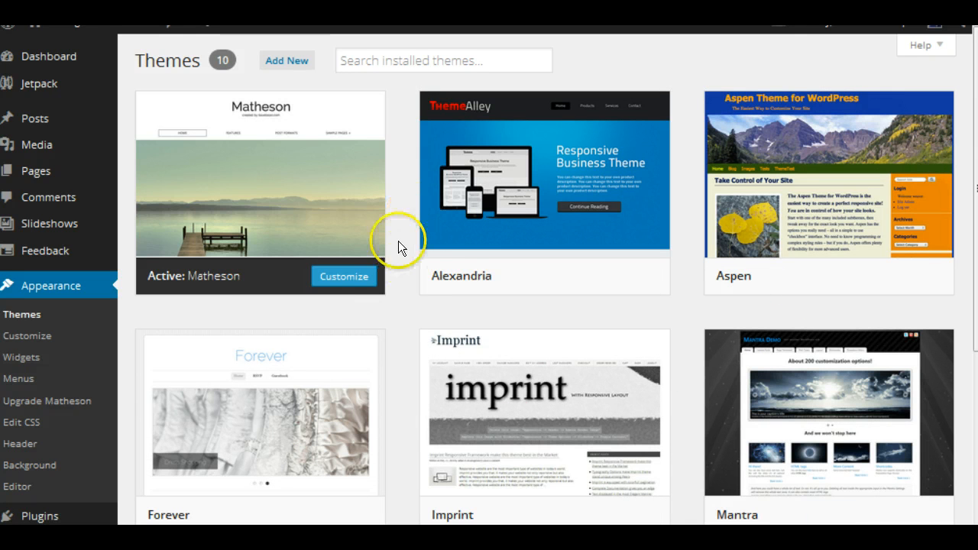
mouse_move(260, 197)
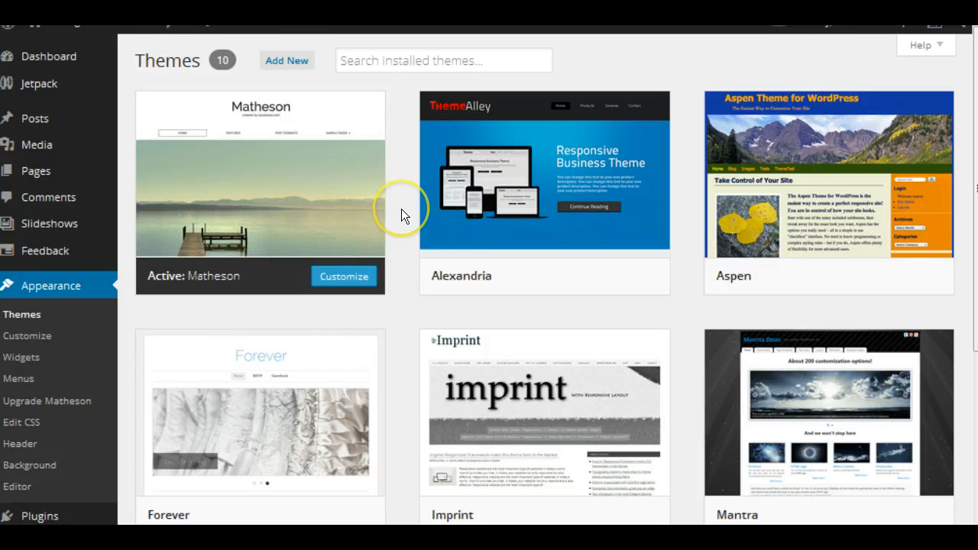
click(289, 62)
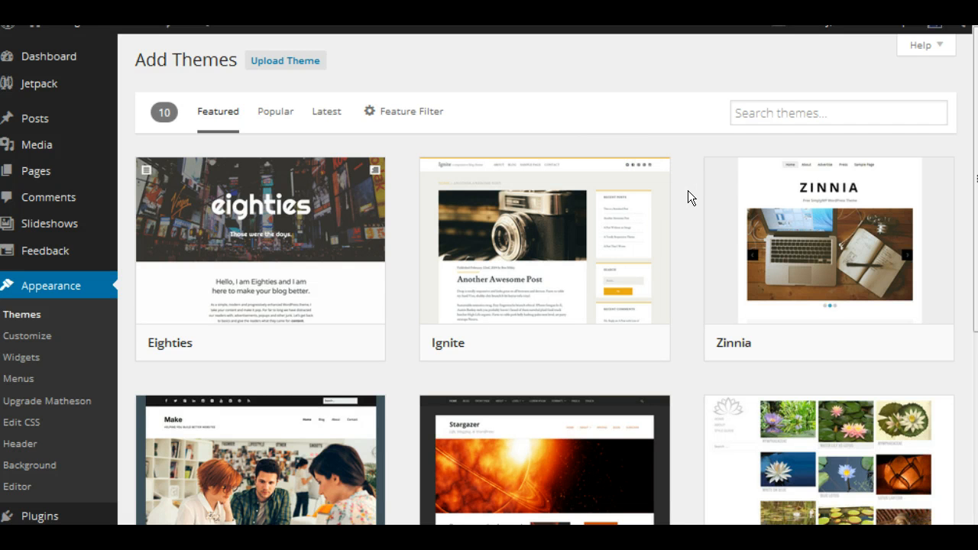
scroll(688, 192, down, 7)
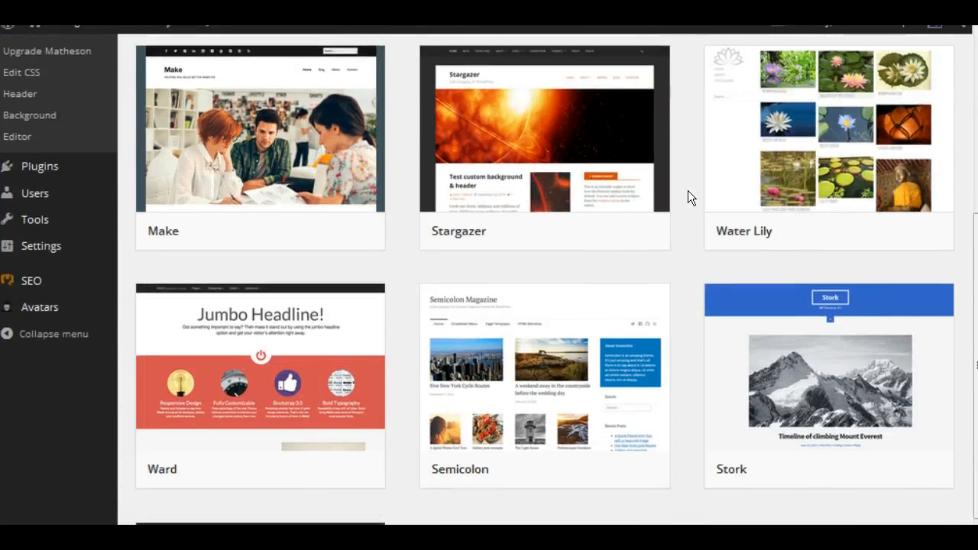
scroll(688, 191, up, 7)
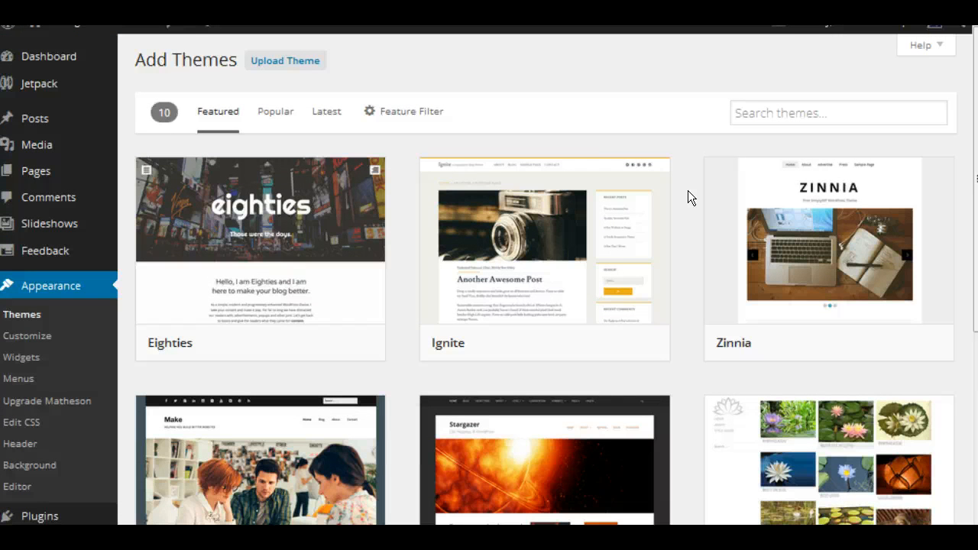
Filter the available themes by the Responsive Layout feature
click(395, 115)
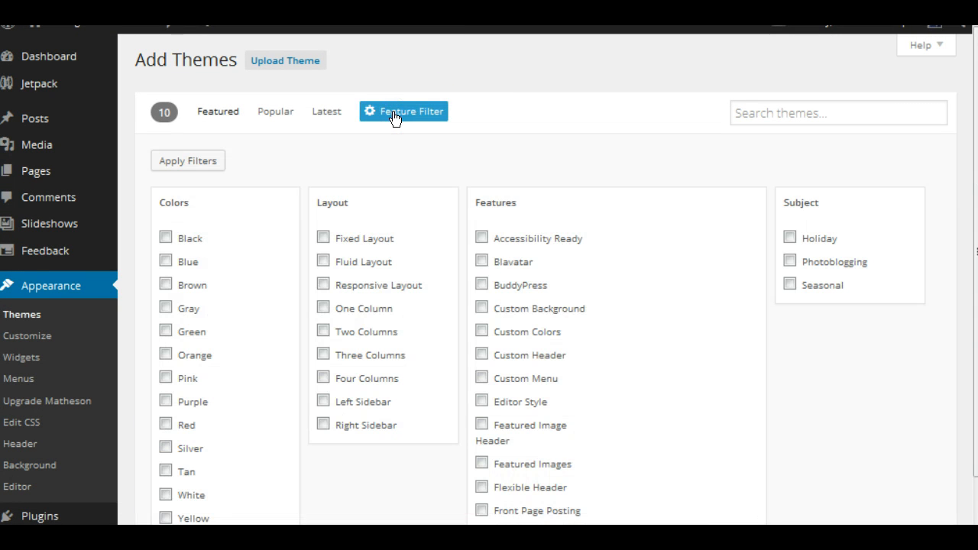
click(324, 286)
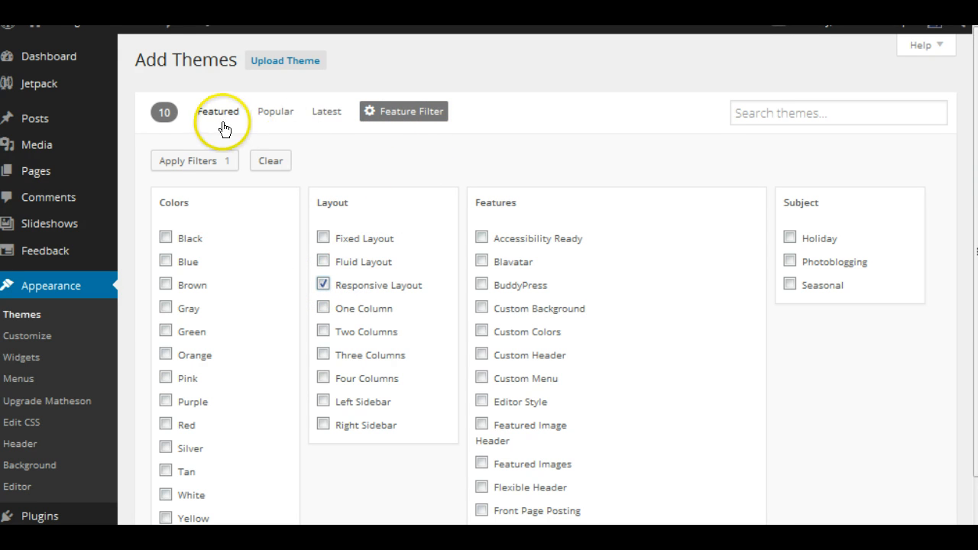
click(187, 159)
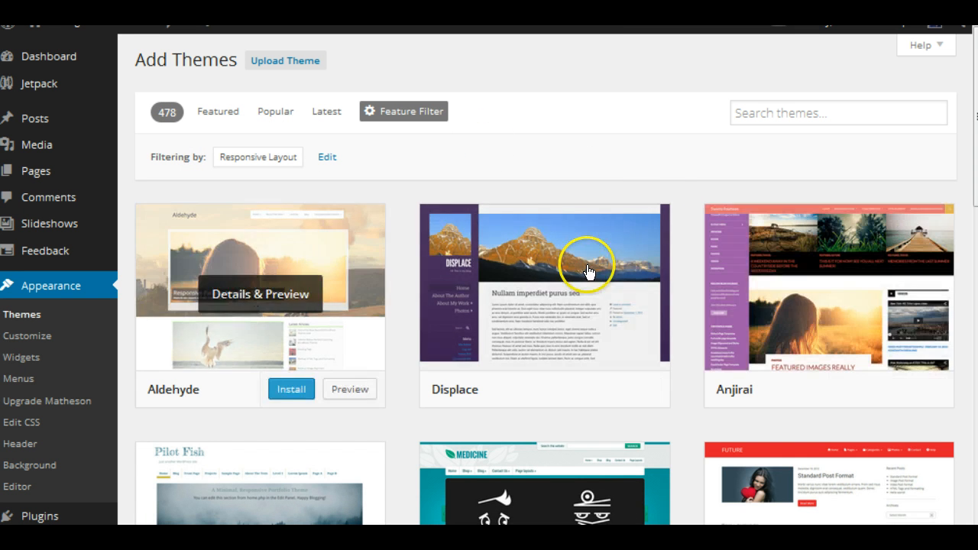
Look through the filtered responsive themes and install the Pilot Fish theme
scroll(601, 332, down, 3)
scroll(692, 317, down, 5)
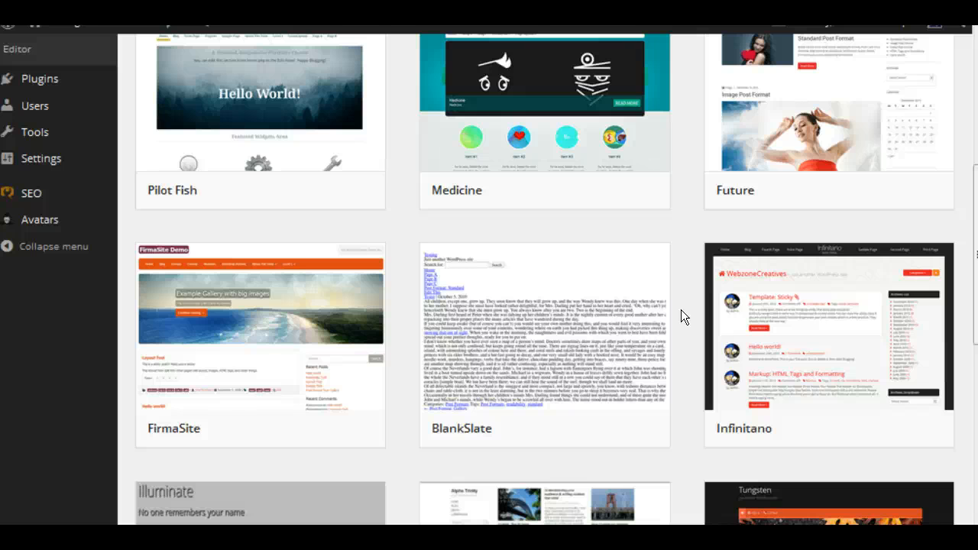
scroll(681, 310, up, 2)
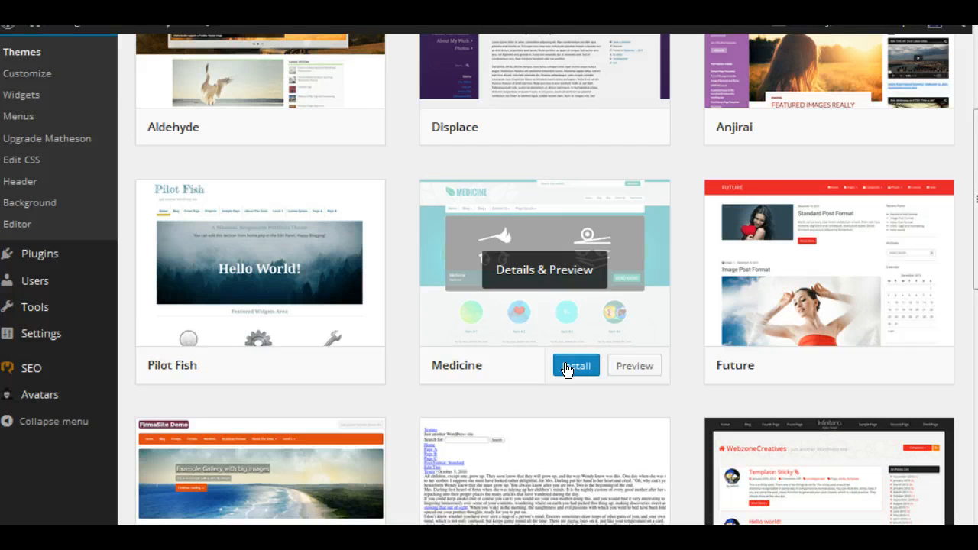
scroll(566, 370, up, 2)
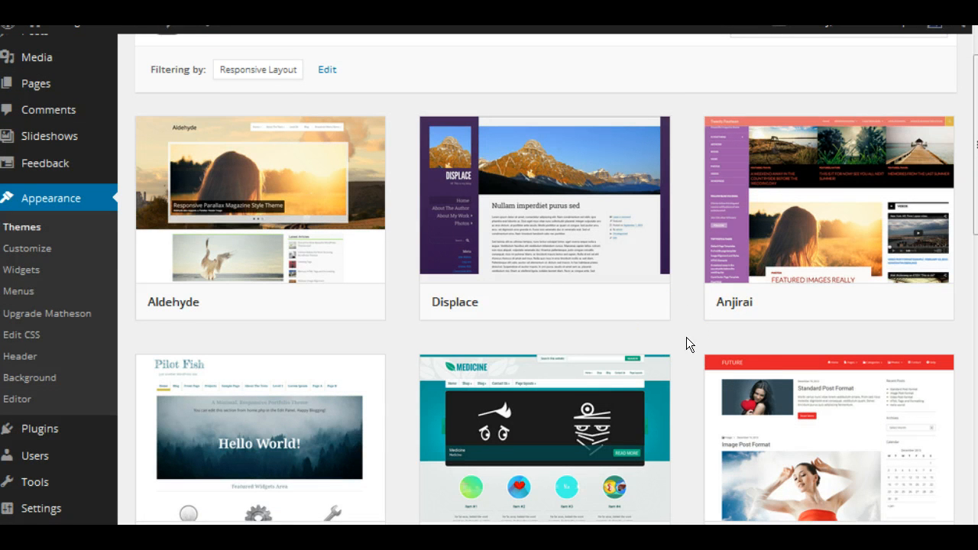
scroll(687, 337, up, 1)
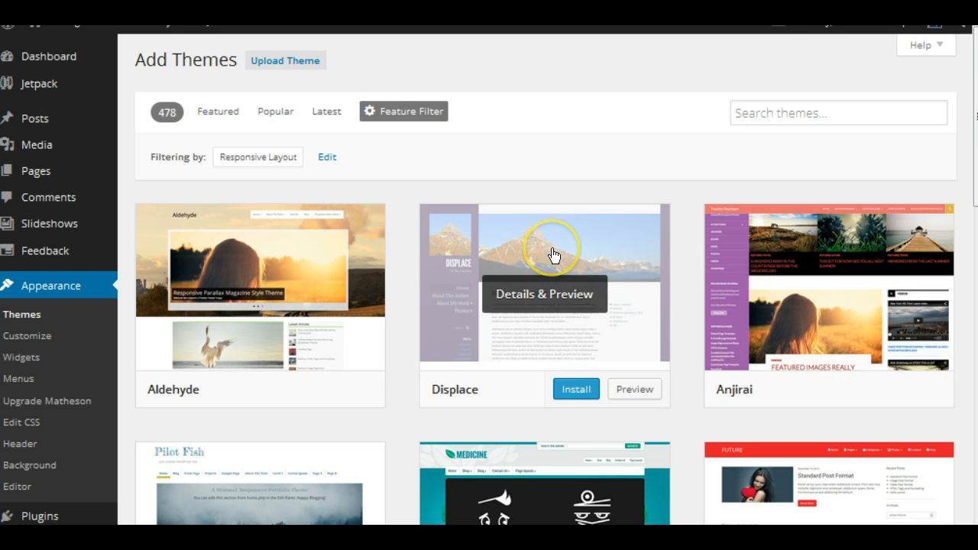
scroll(506, 258, down, 2)
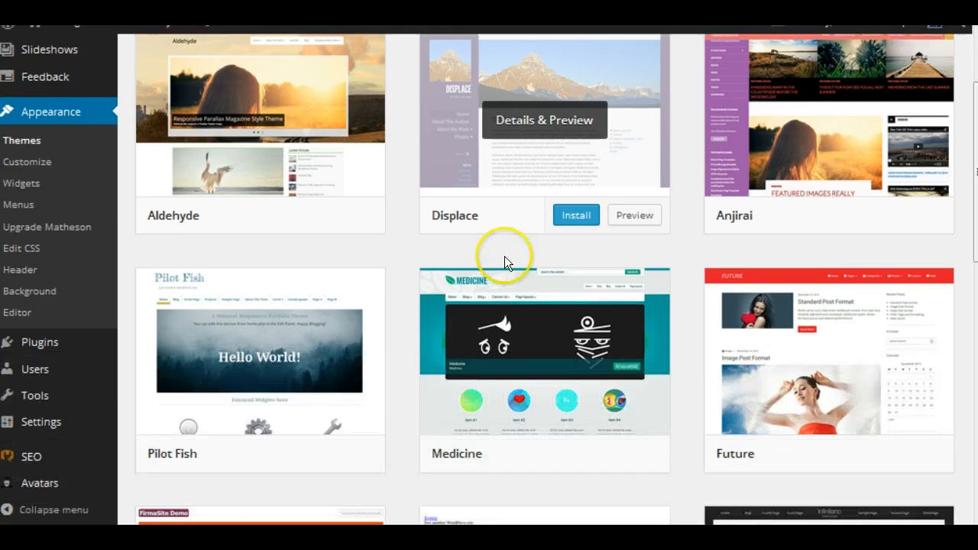
scroll(405, 269, down, 1)
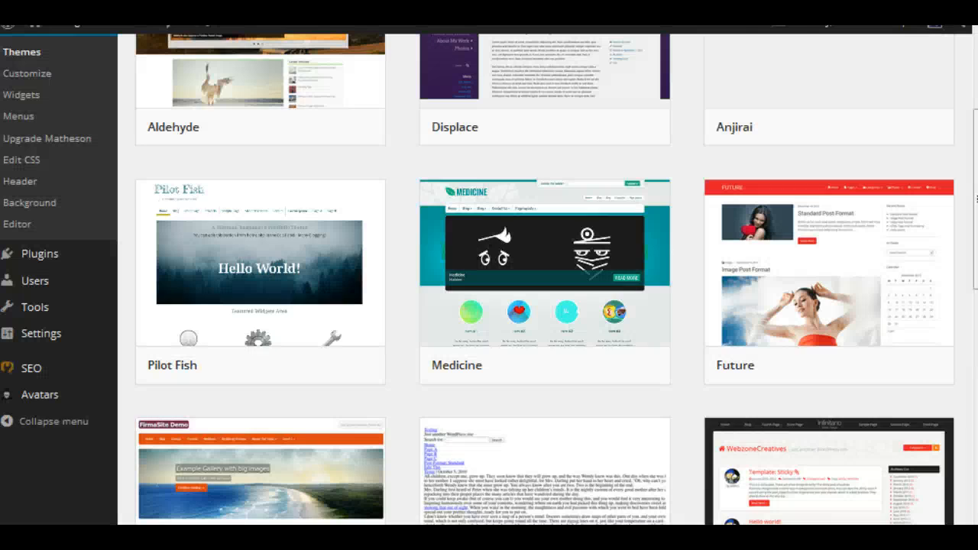
scroll(409, 305, up, 1)
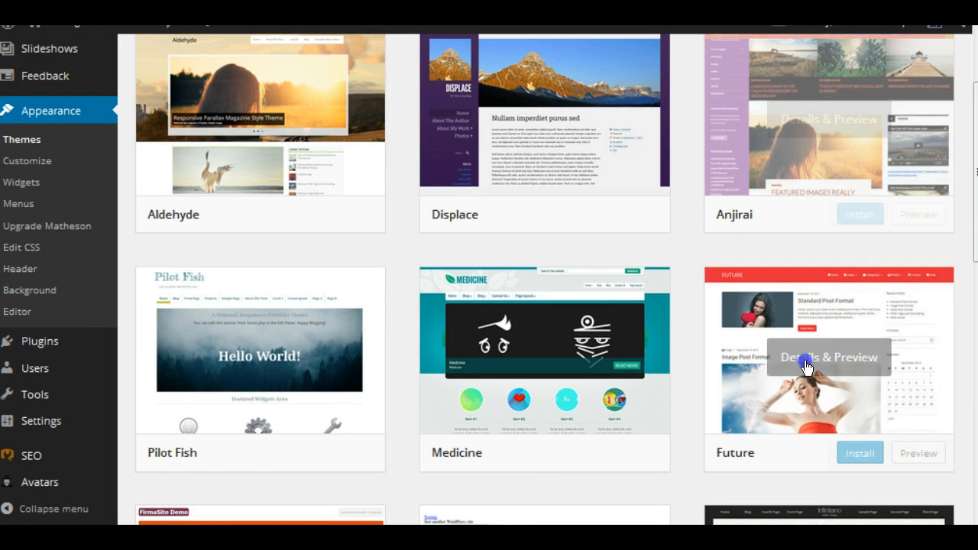
scroll(263, 387, down, 2)
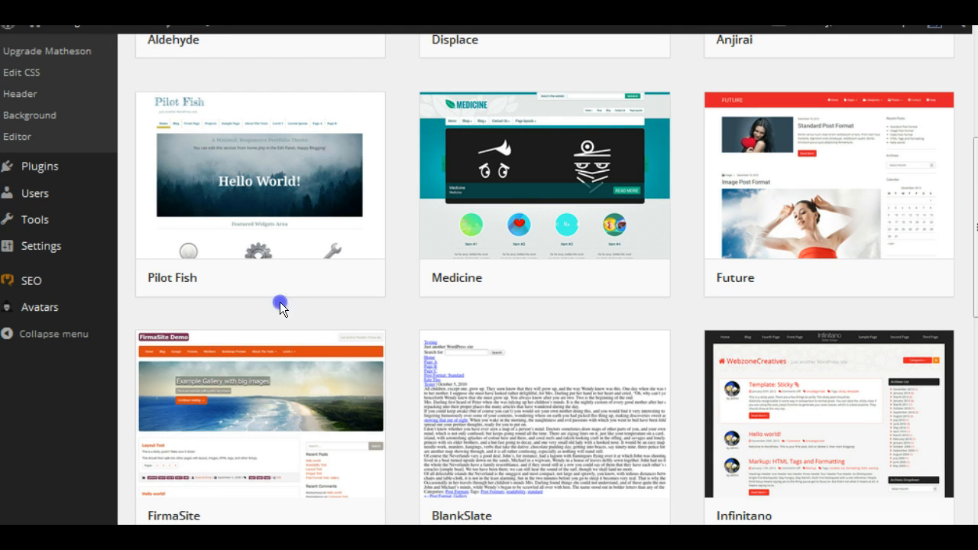
mouse_move(286, 287)
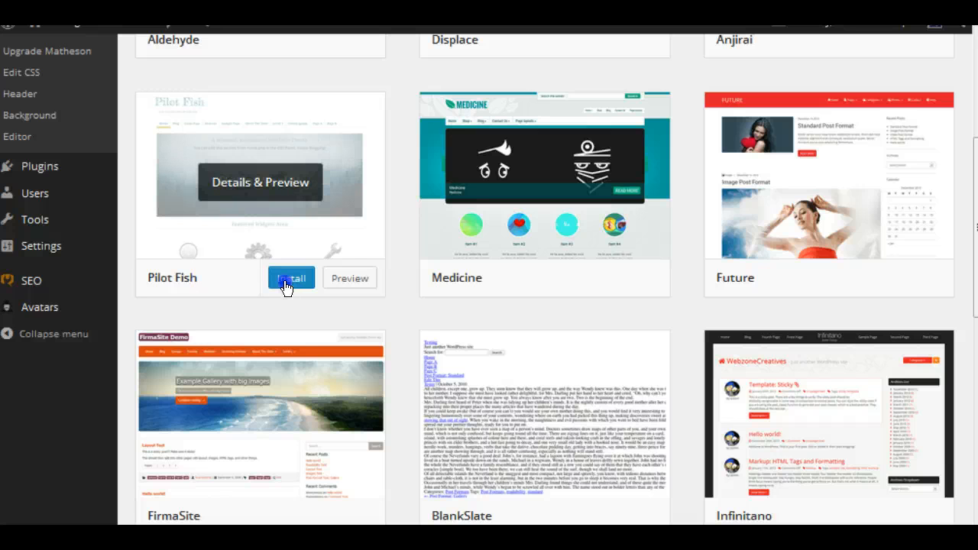
click(286, 286)
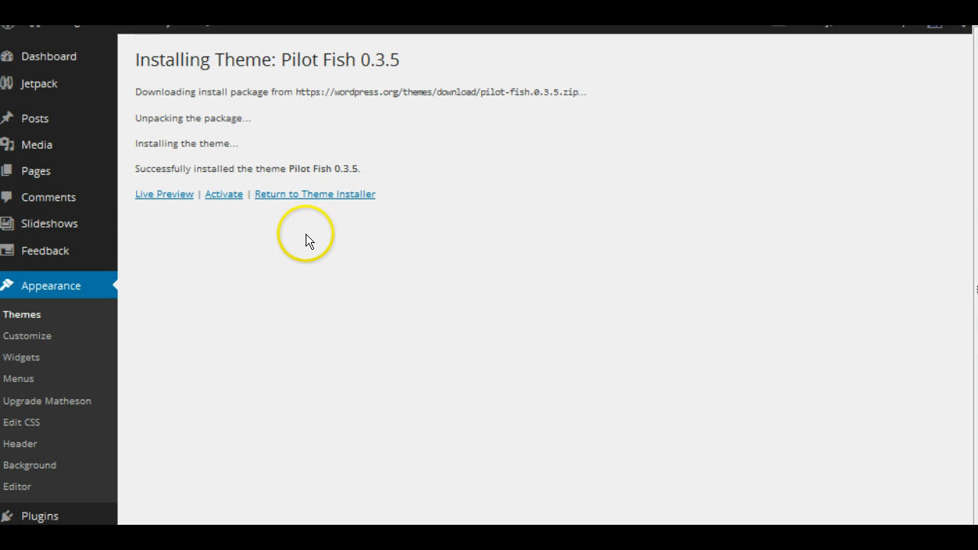
Check how the site looks in a live preview of the Pilot Fish theme and close the preview without activating it
click(158, 195)
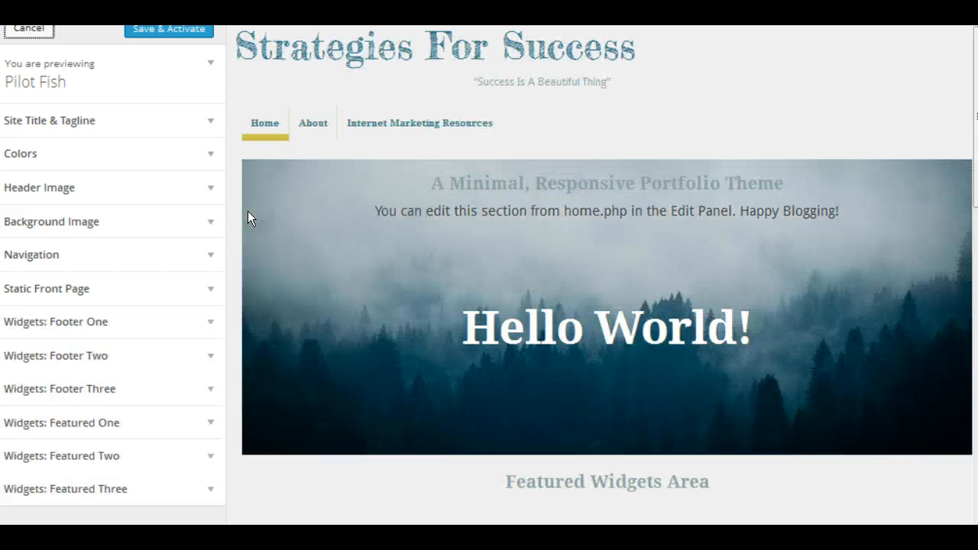
click(318, 213)
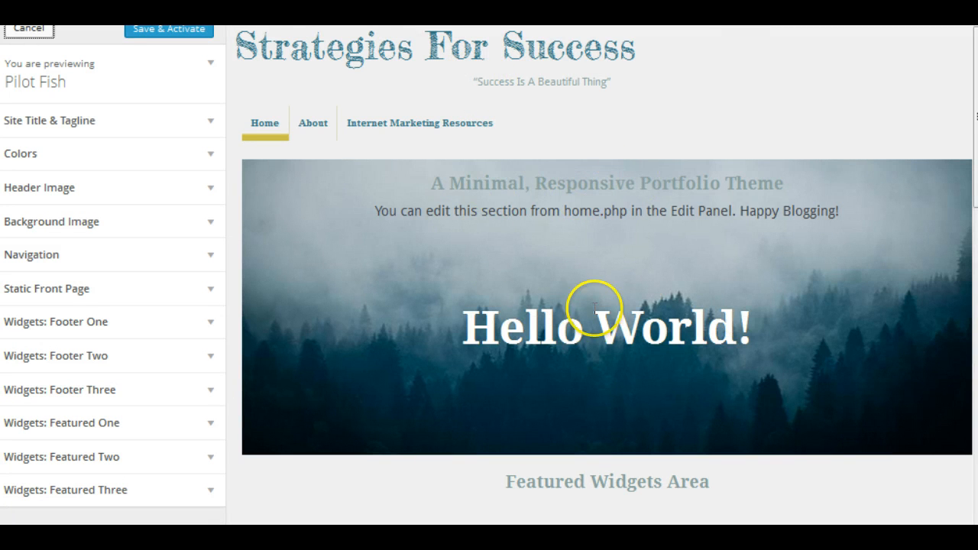
scroll(431, 283, down, 2)
scroll(431, 283, up, 2)
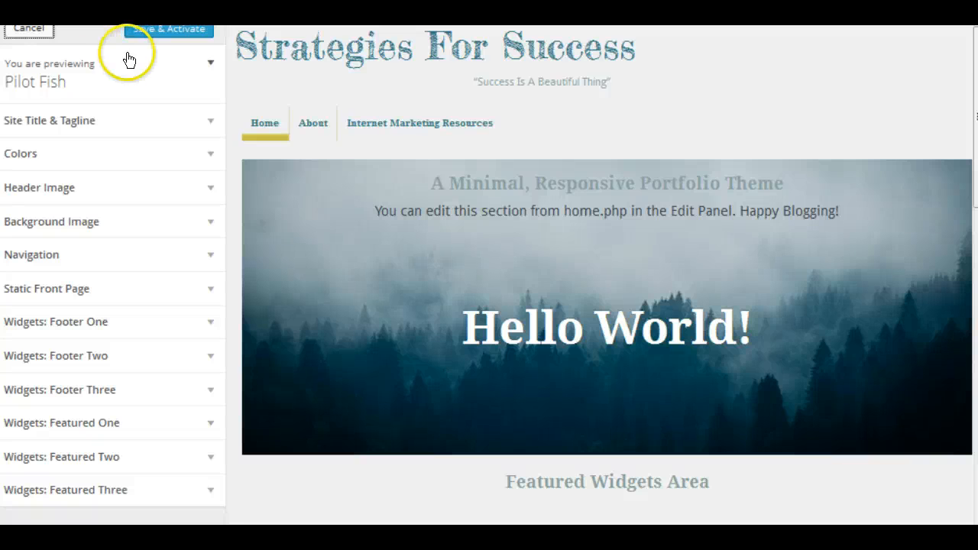
click(18, 32)
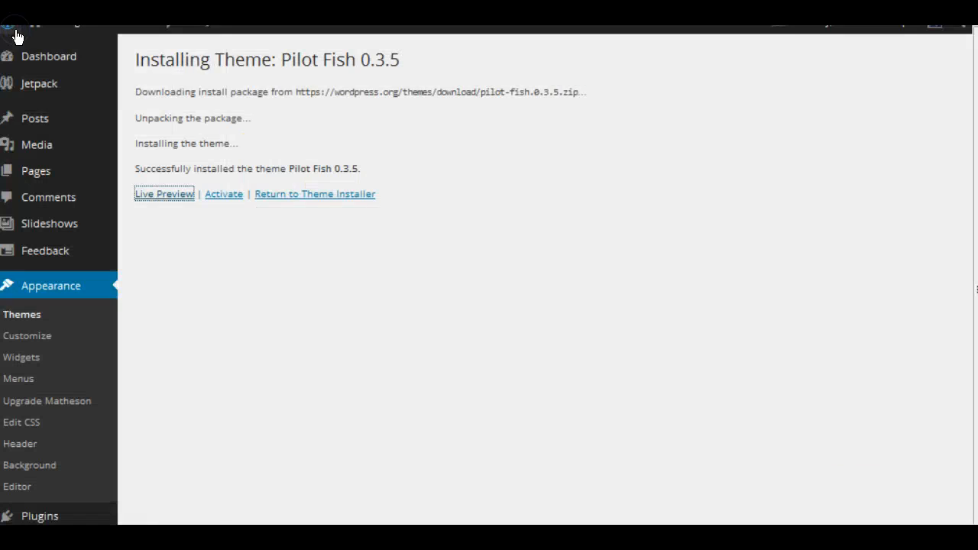
Return to the dashboard home and bring up the live Strategies For Success website
click(37, 53)
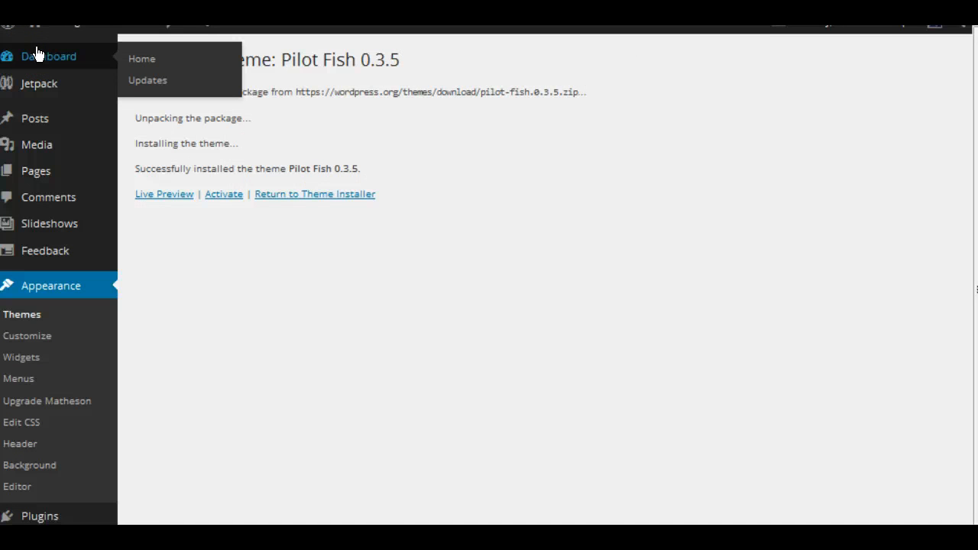
click(611, 120)
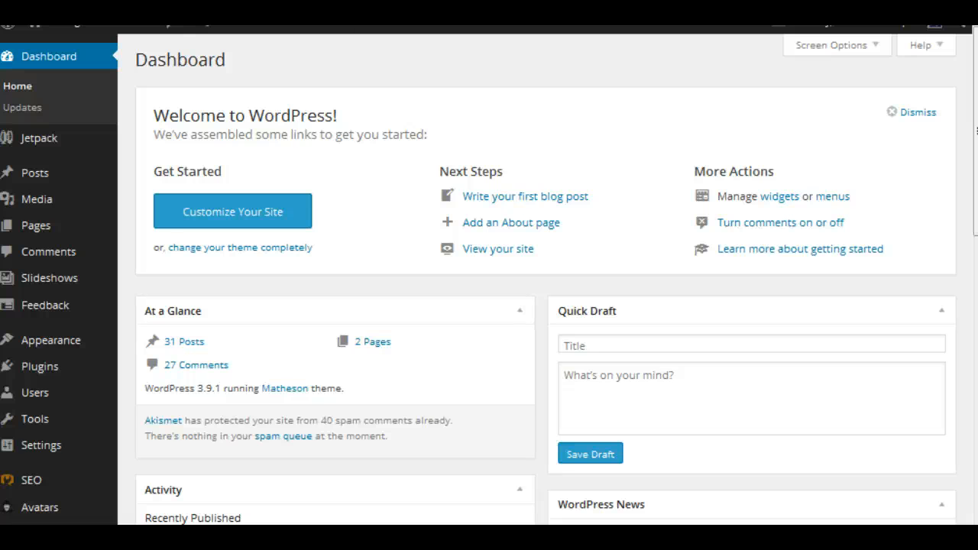
click(382, 9)
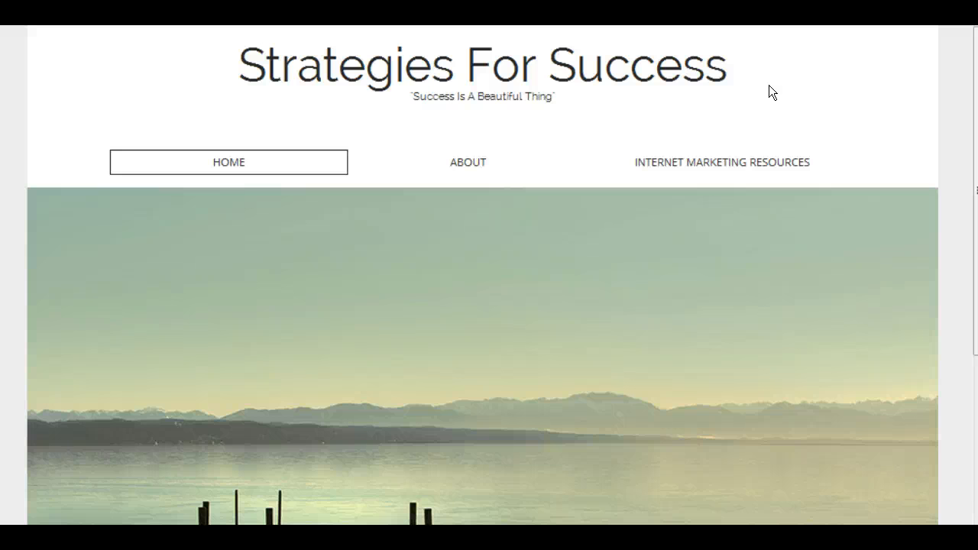
click(766, 98)
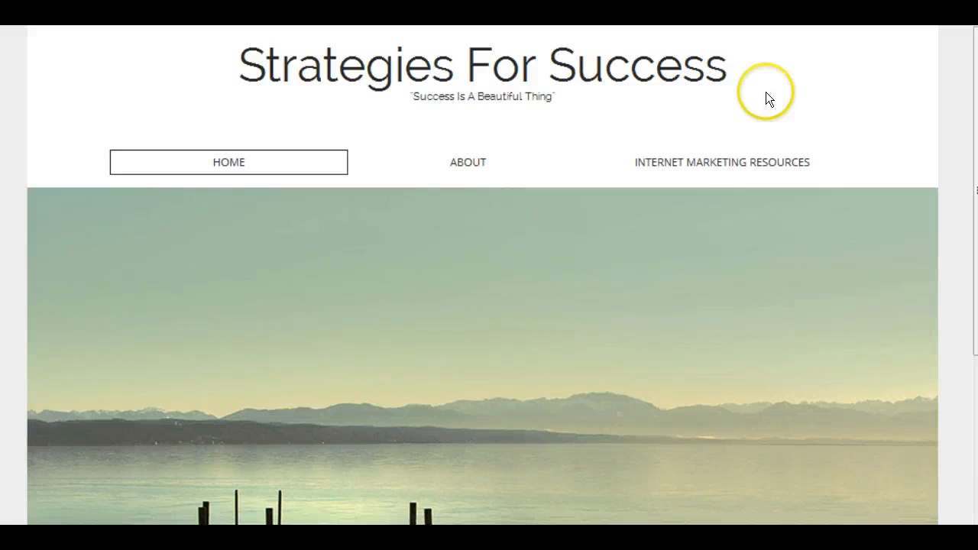